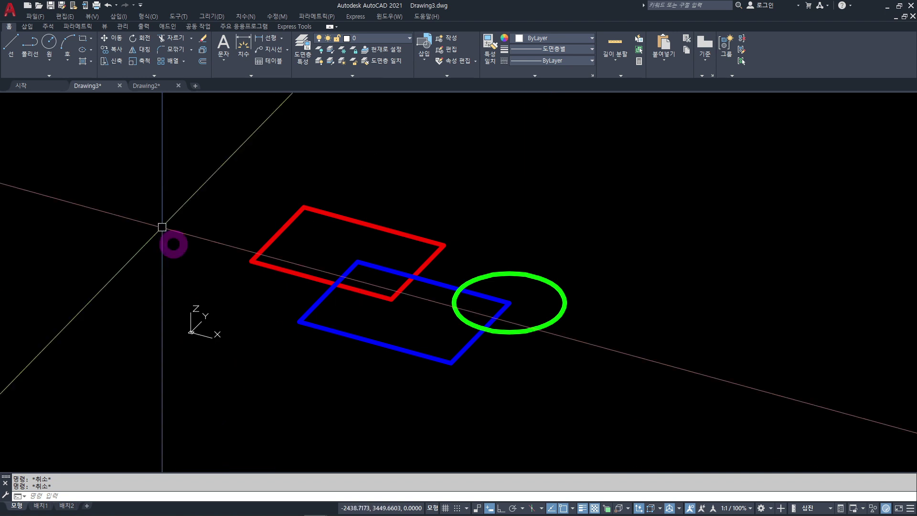
Compare the tilted 3D view of the shapes in Drawing3 with the flat plan view in Drawing2
click(152, 86)
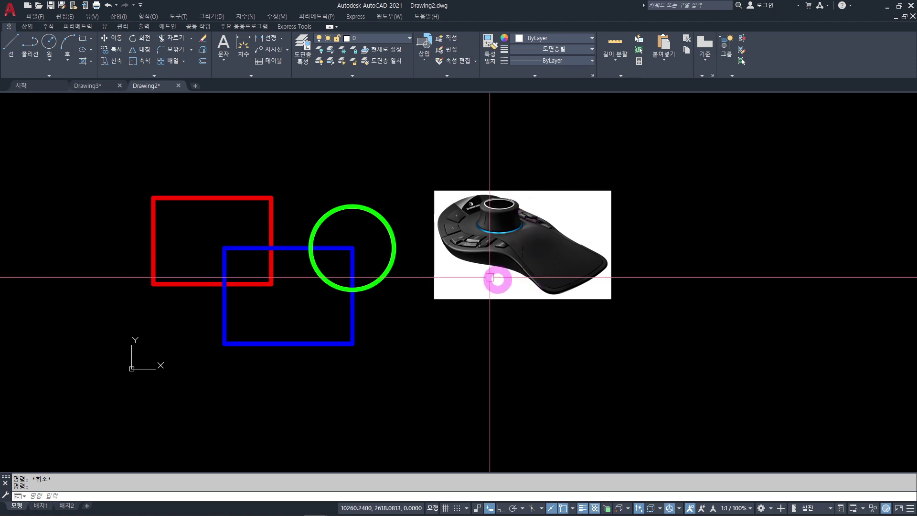
click(89, 93)
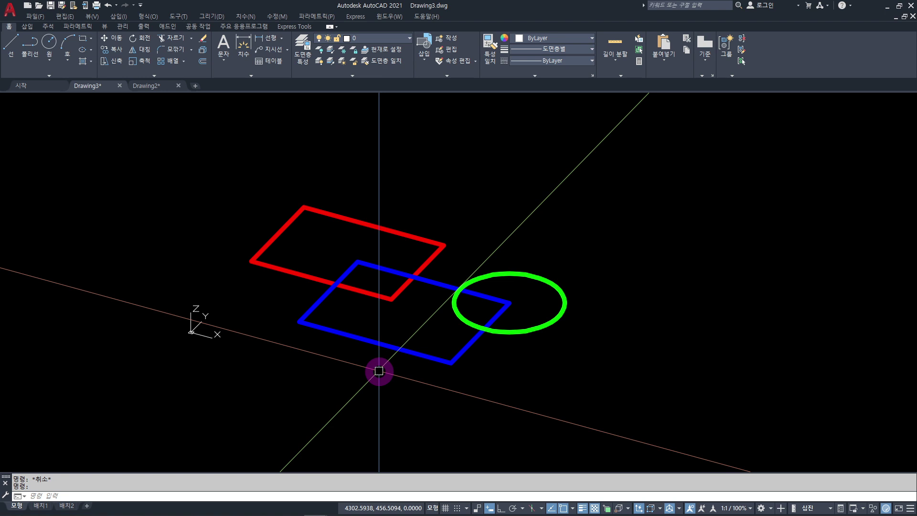
click(158, 87)
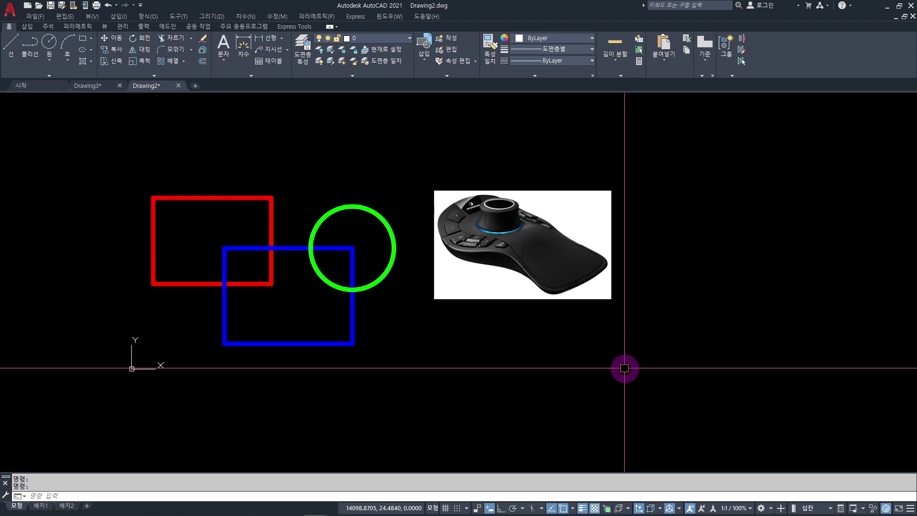
click(100, 87)
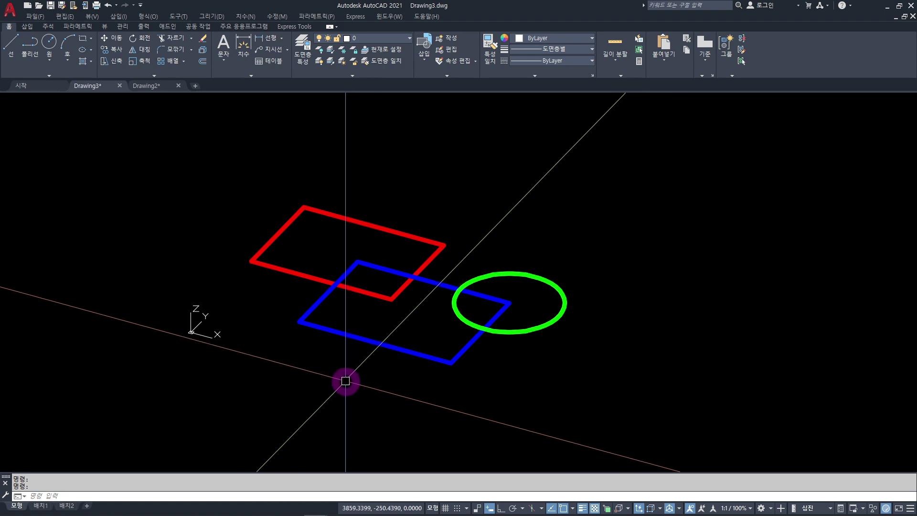
mouse_move(347, 380)
shift+middle_down()
mouse_move(275, 410)
mouse_move(352, 344)
mouse_move(374, 276)
mouse_move(372, 371)
mouse_move(350, 405)
mouse_move(315, 407)
mouse_move(360, 406)
mouse_move(353, 380)
shift+middle_up()
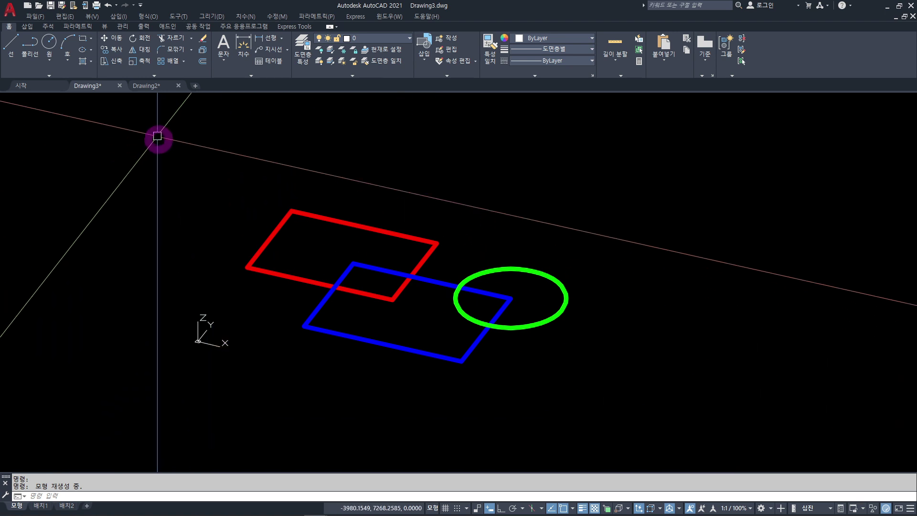
Delete the 3D mouse image beside the shapes in Drawing2
click(154, 85)
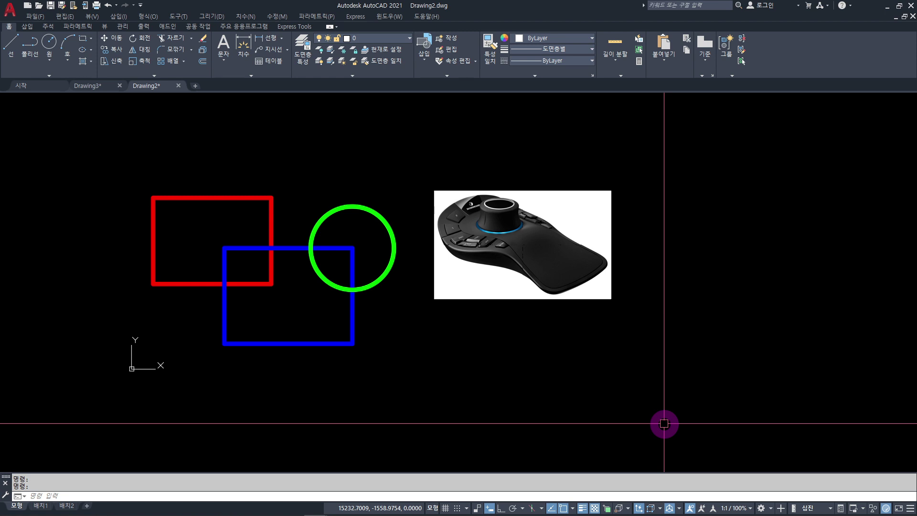
click(533, 242)
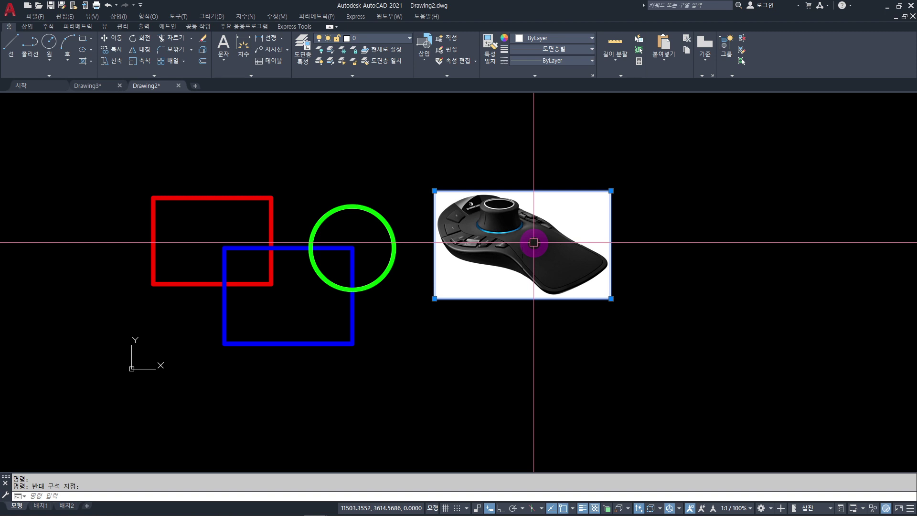
key(Delete)
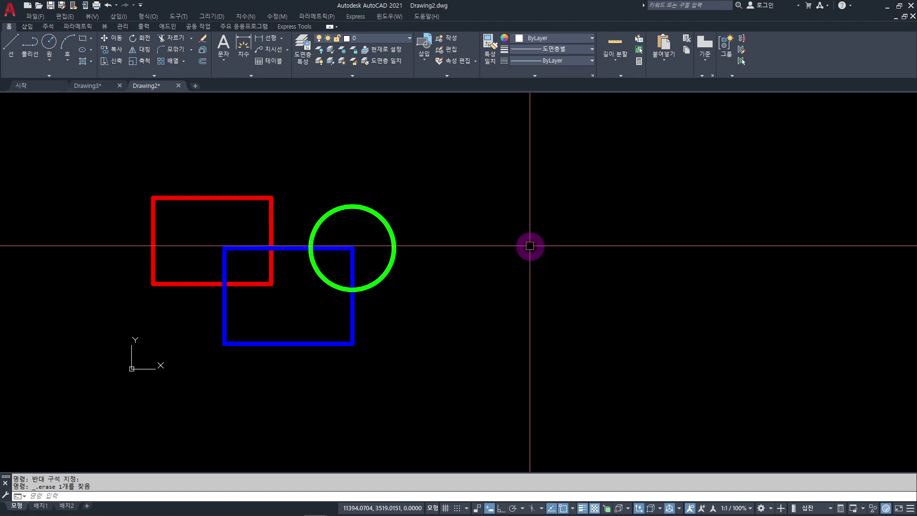
Orbit the two rectangles and the circle in Drawing2 into a tilted 3D view
middle_drag(434, 356, 500, 352)
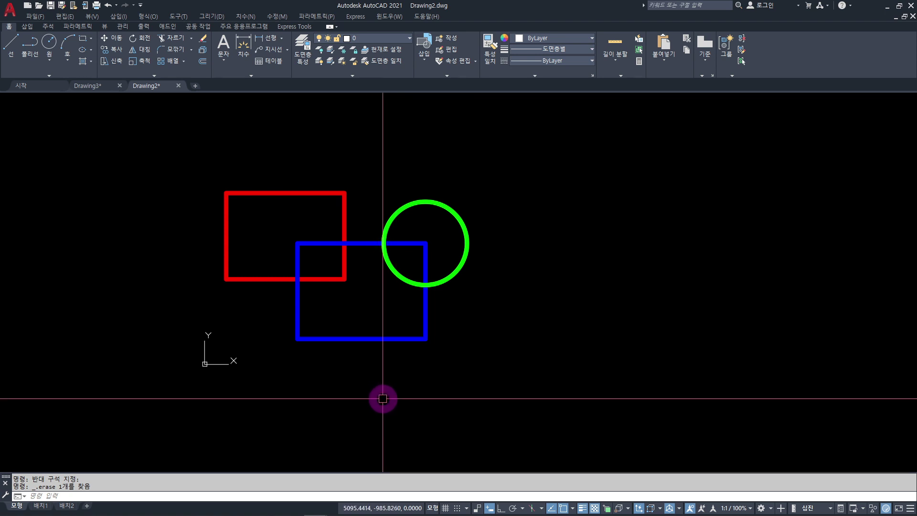
mouse_move(385, 401)
shift+middle_down()
mouse_move(346, 331)
mouse_move(371, 301)
mouse_move(380, 313)
shift+middle_up()
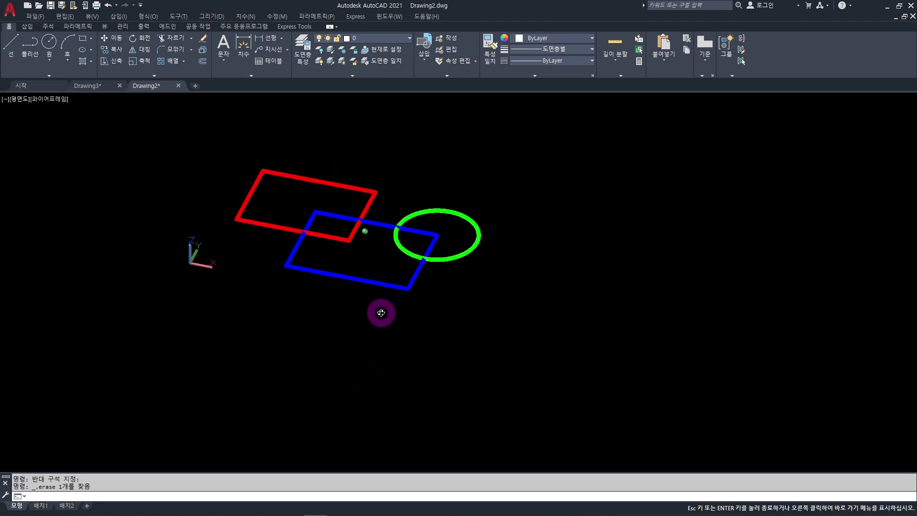
middle_drag(373, 313, 371, 384)
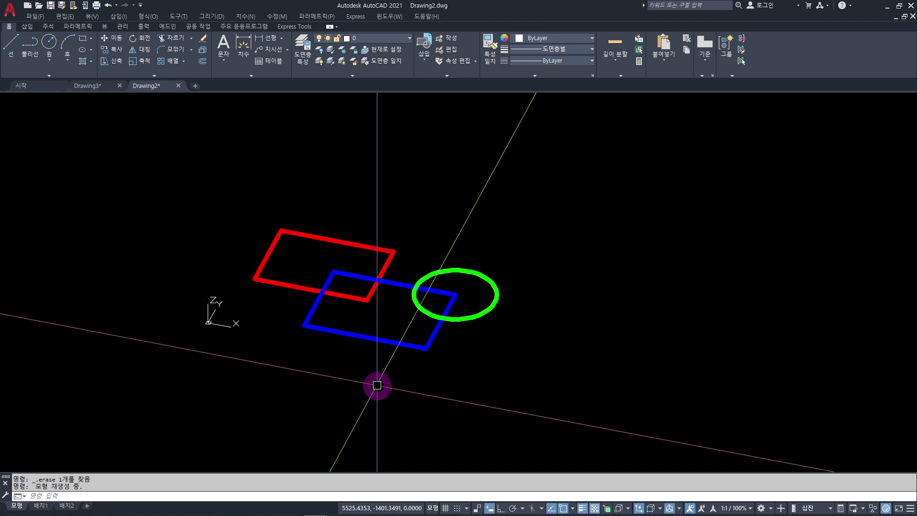
Restore the flat plan view of the World coordinate system with the PLAN command
text(PL)
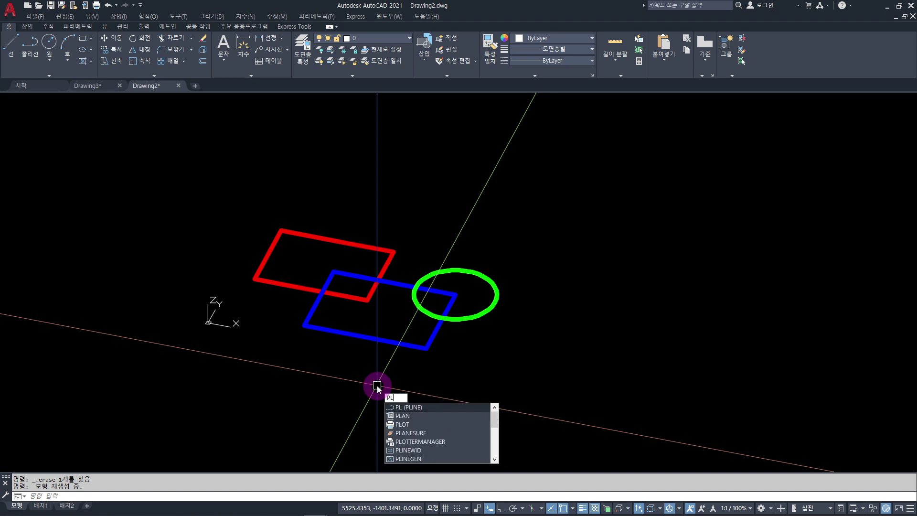
text(AN)
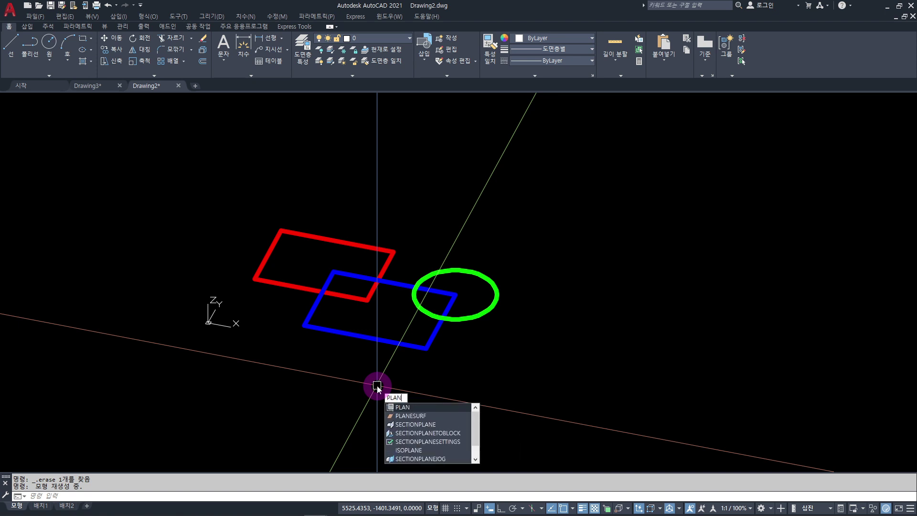
key(Return)
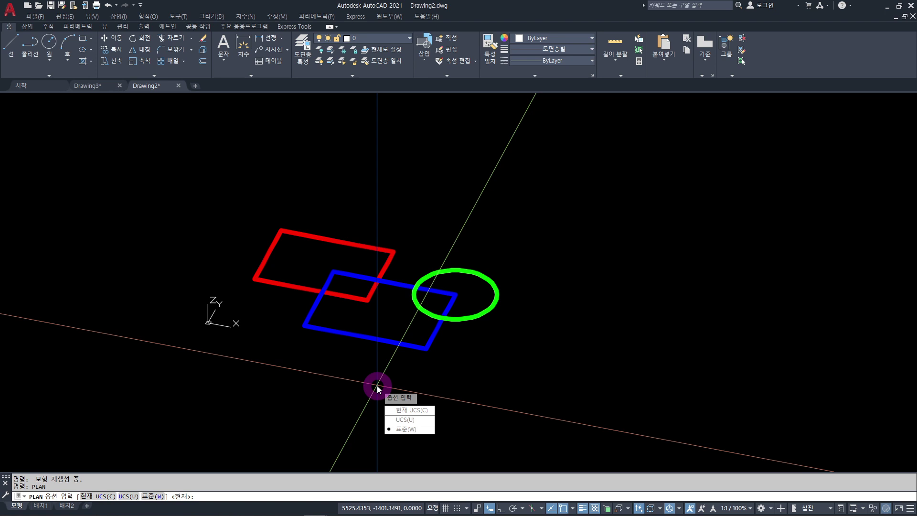
text(w)
key(Return)
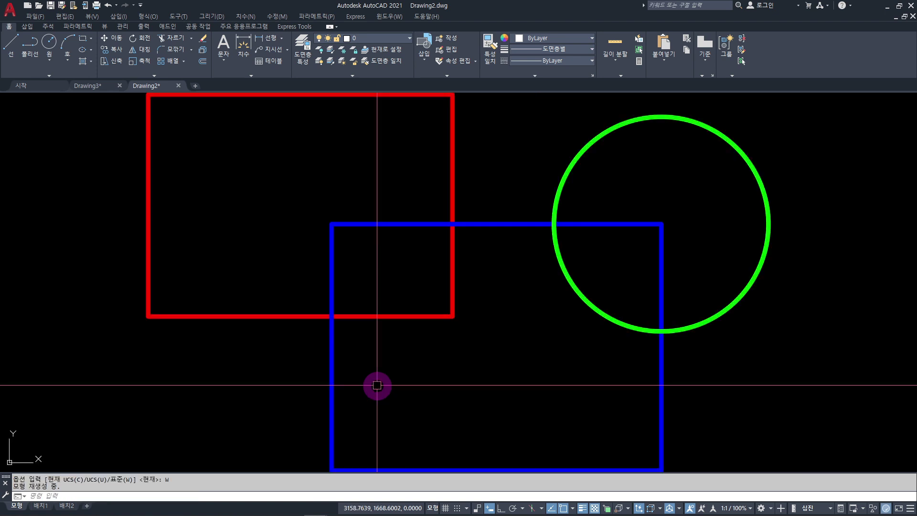
scroll(377, 384, down, 6)
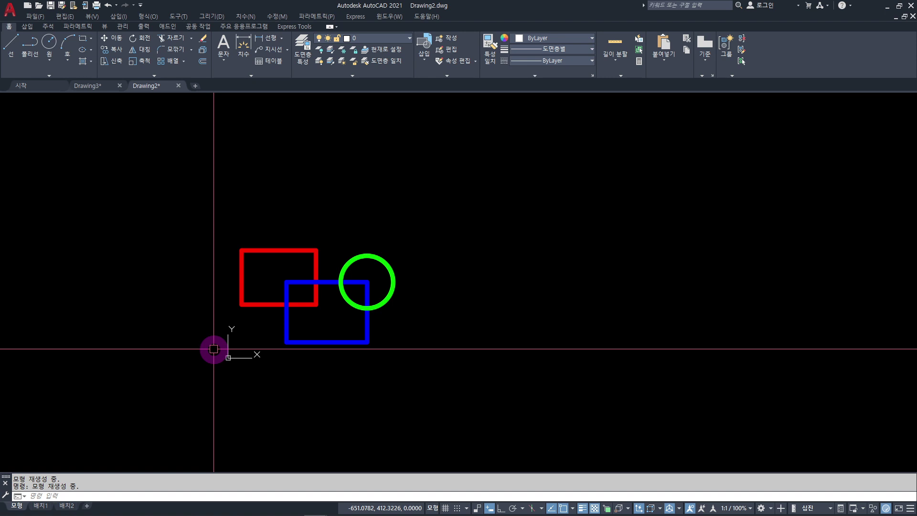
Set the viewpoint to 0,0,1 with the -VPOINT command for a top-down view of the shapes
text(-)
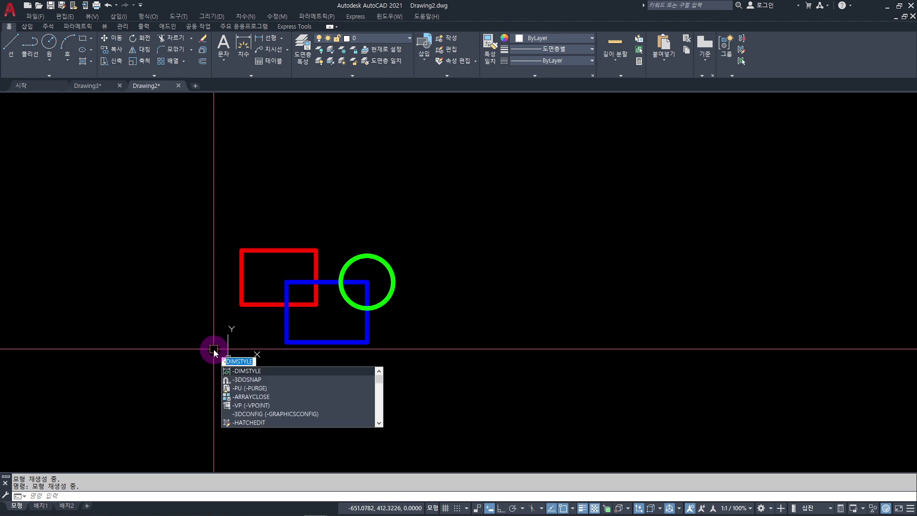
text(V)
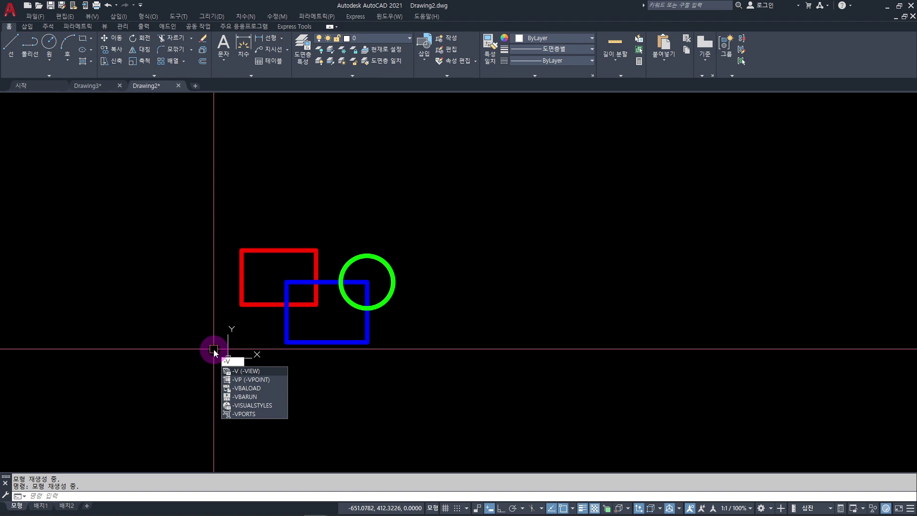
text(POINT)
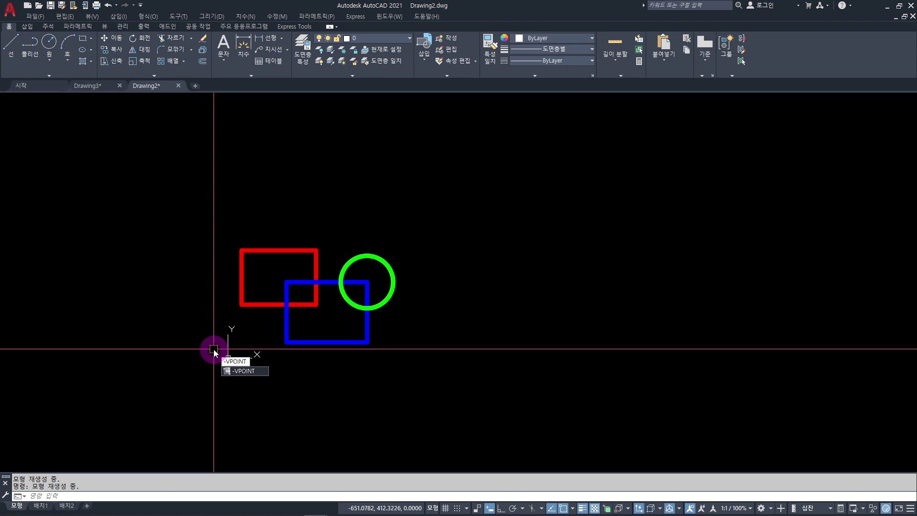
key(Return)
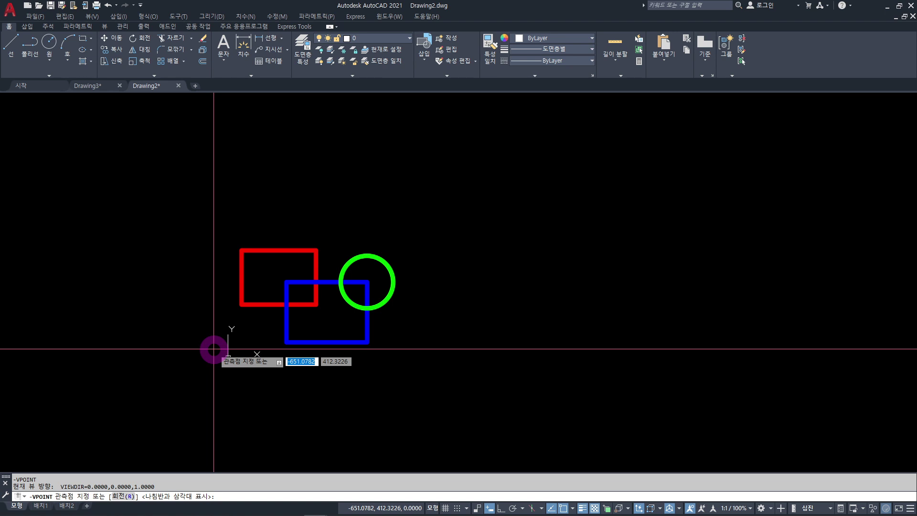
text(0)
key(Tab)
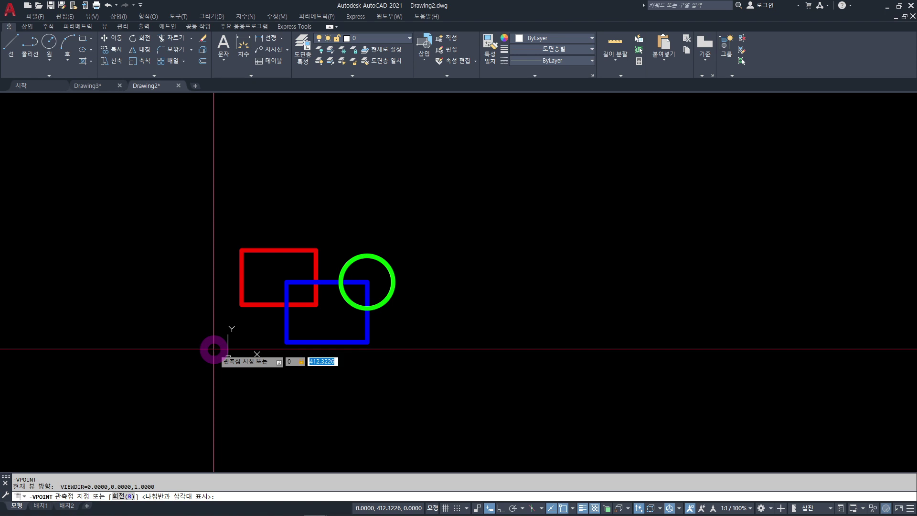
text(0)
key(Tab)
text(1)
key(Return)
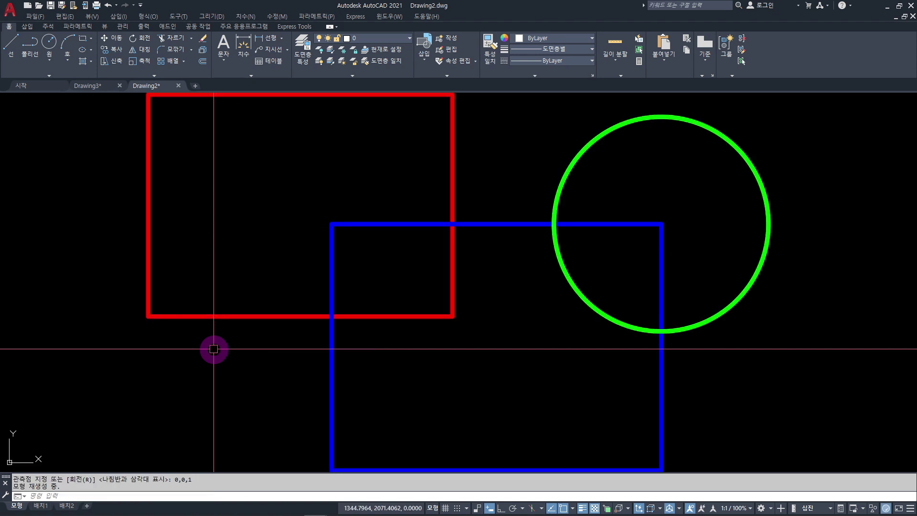
scroll(214, 350, down, 6)
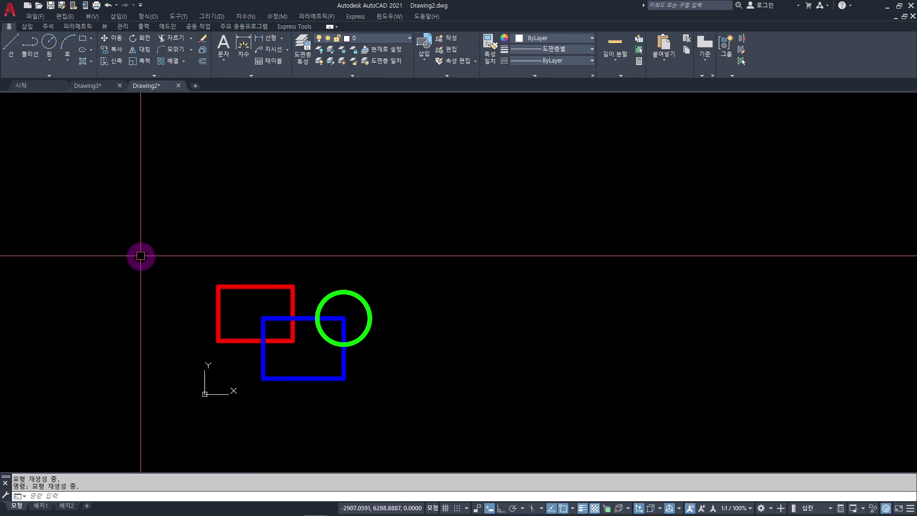
Set the visual style of the drawing to 2D Wireframe
click(96, 17)
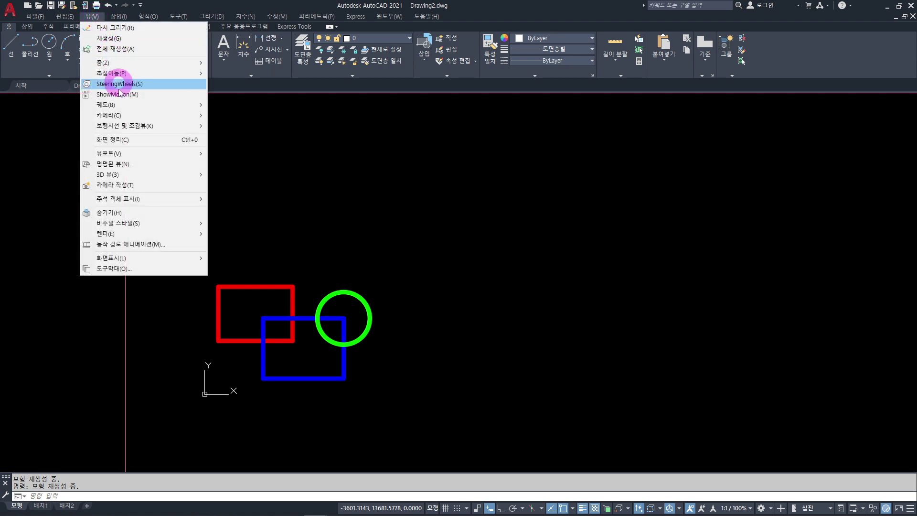
mouse_move(115, 225)
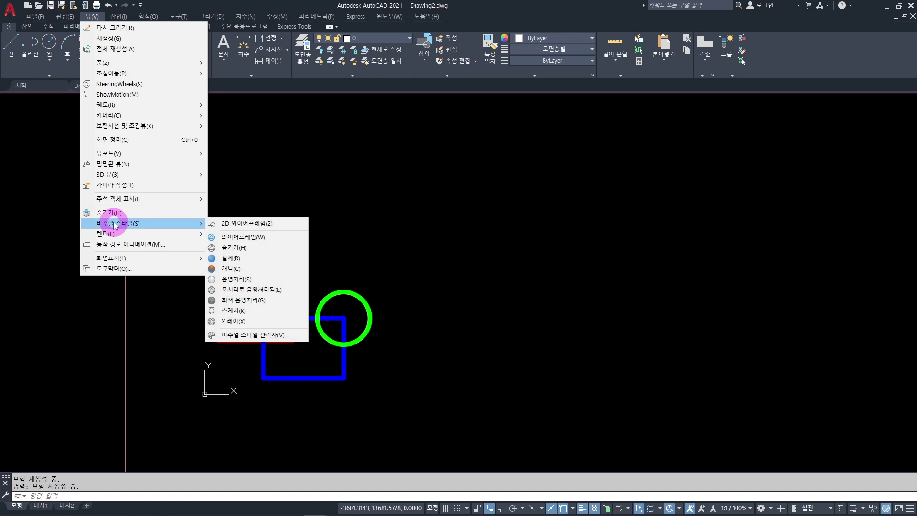
click(256, 223)
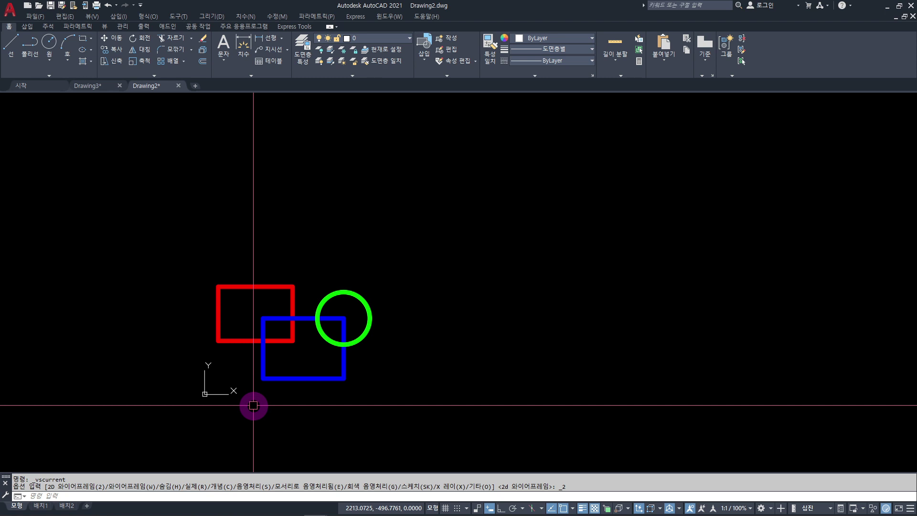
scroll(299, 348, up, 5)
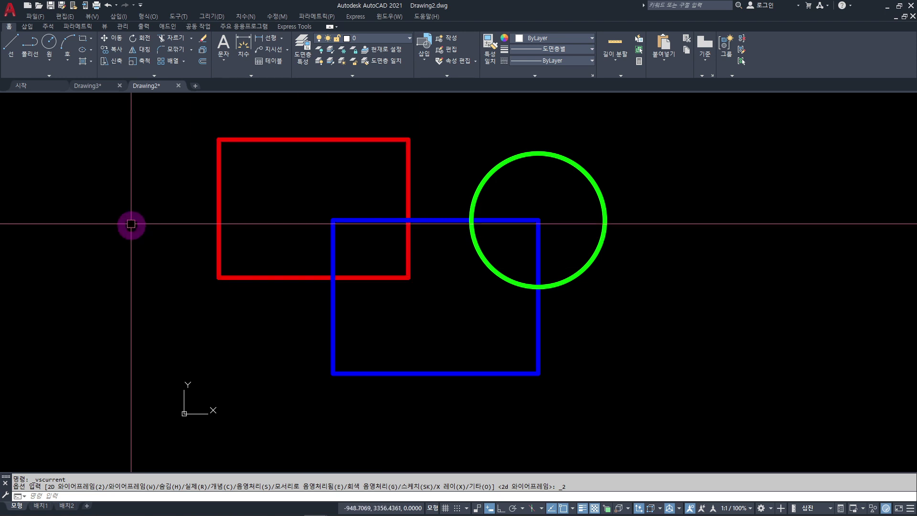
Turn on the ViewCube and use it to bring the tilted drawing back to the plan view by way of the front view
click(104, 27)
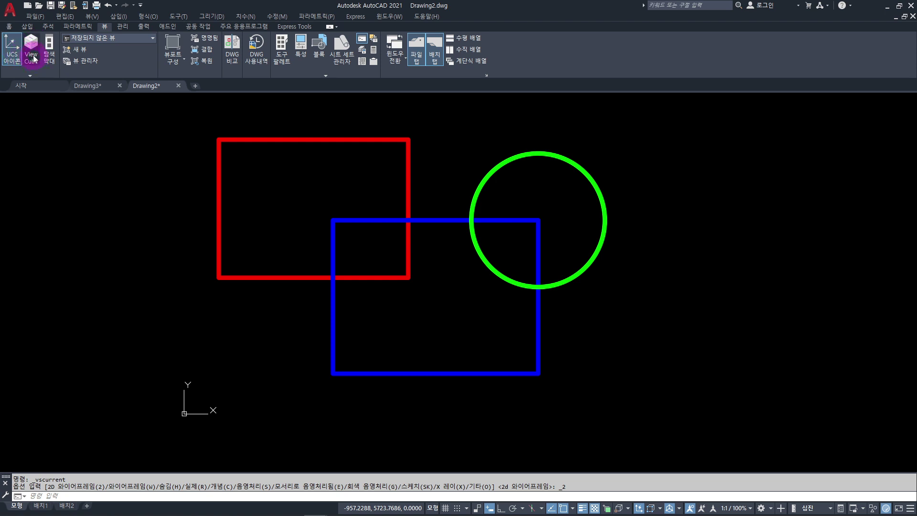
click(33, 59)
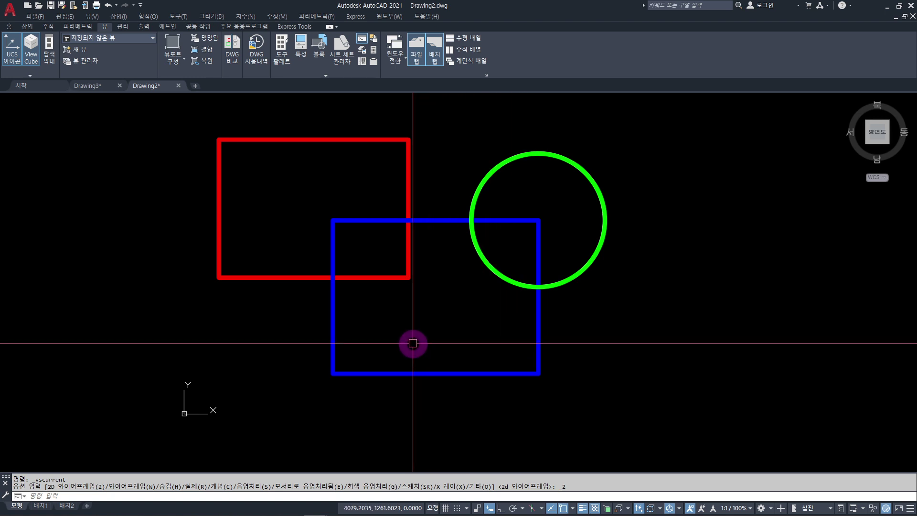
mouse_move(413, 343)
shift+middle_down()
mouse_move(422, 291)
mouse_move(403, 210)
mouse_move(410, 256)
mouse_move(428, 260)
mouse_move(459, 242)
mouse_move(434, 261)
mouse_move(371, 231)
mouse_move(438, 280)
mouse_move(435, 311)
mouse_move(430, 258)
mouse_move(438, 266)
shift+middle_up()
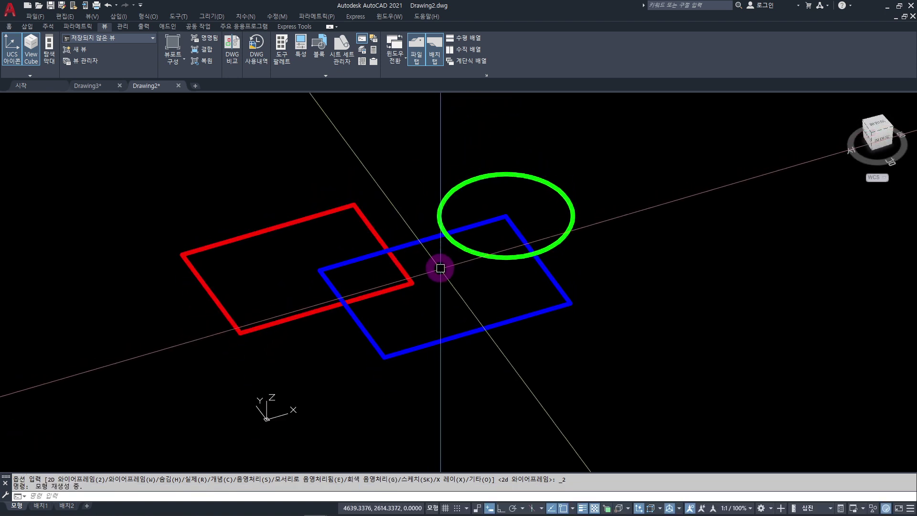
click(883, 143)
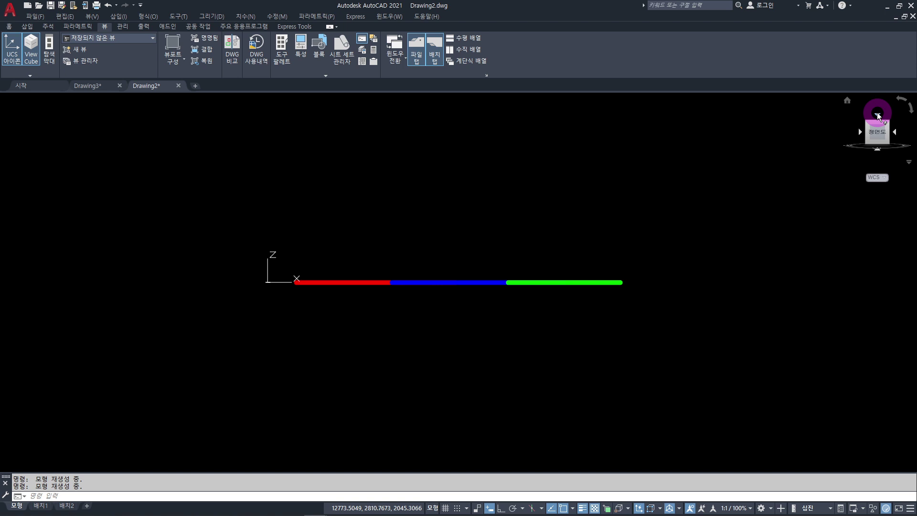
click(878, 115)
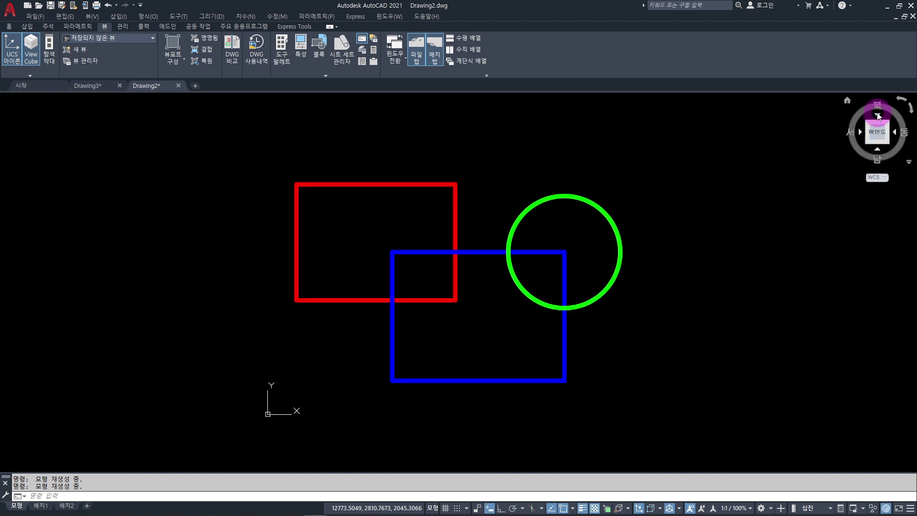